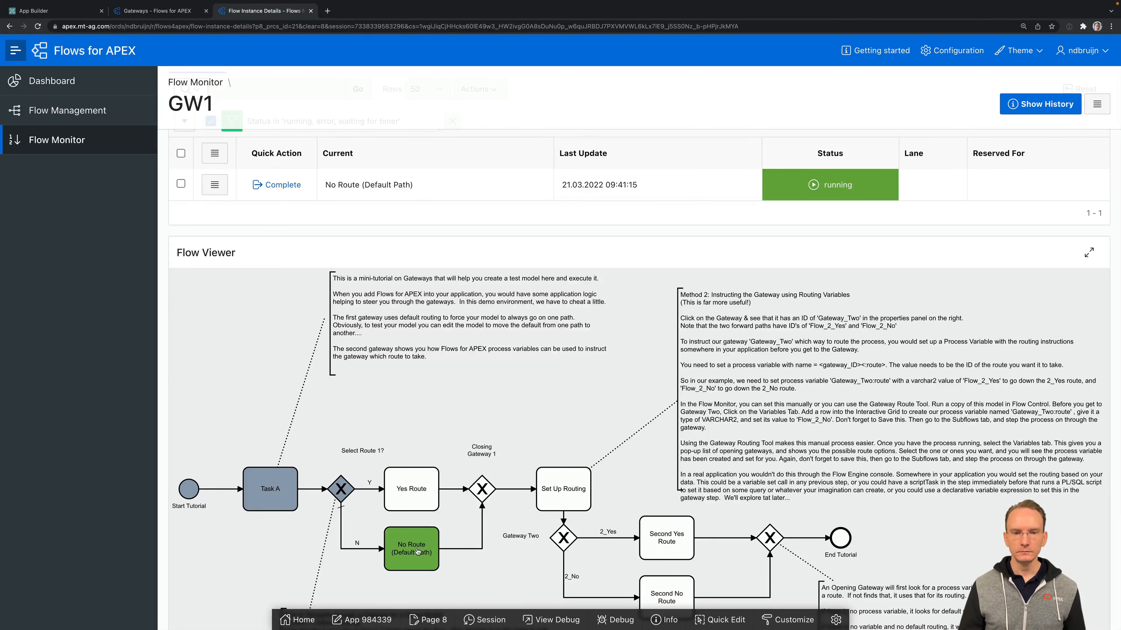
- Complete the No Route (Default Path) and Set Up Routing steps of GW1, and inspect Gateway Two in the flow diagram
click(288, 188)
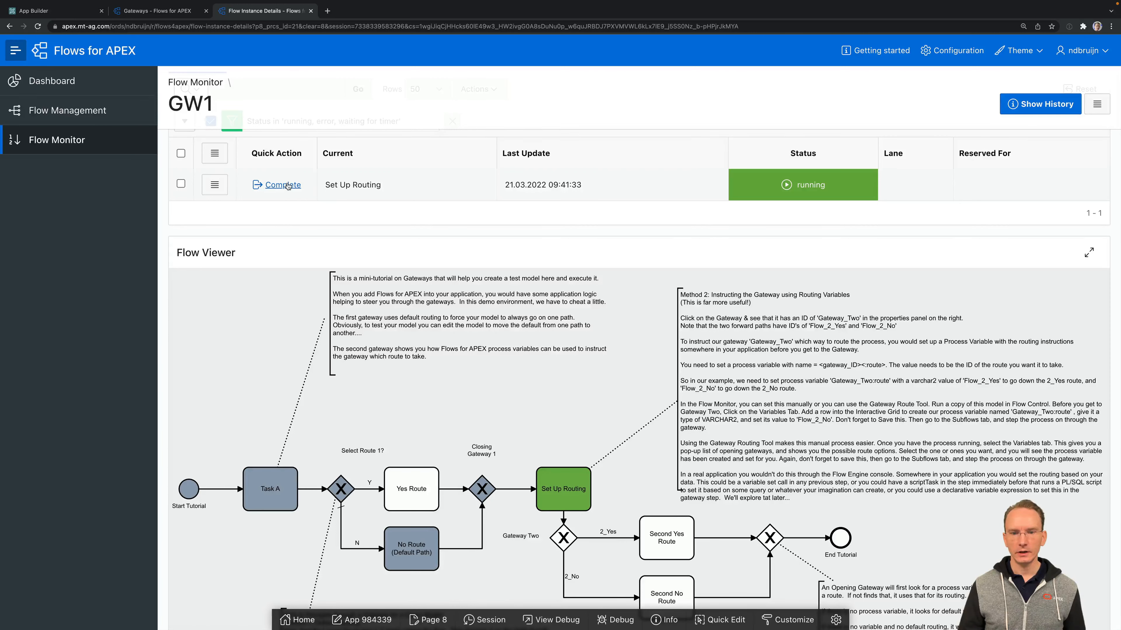
click(288, 186)
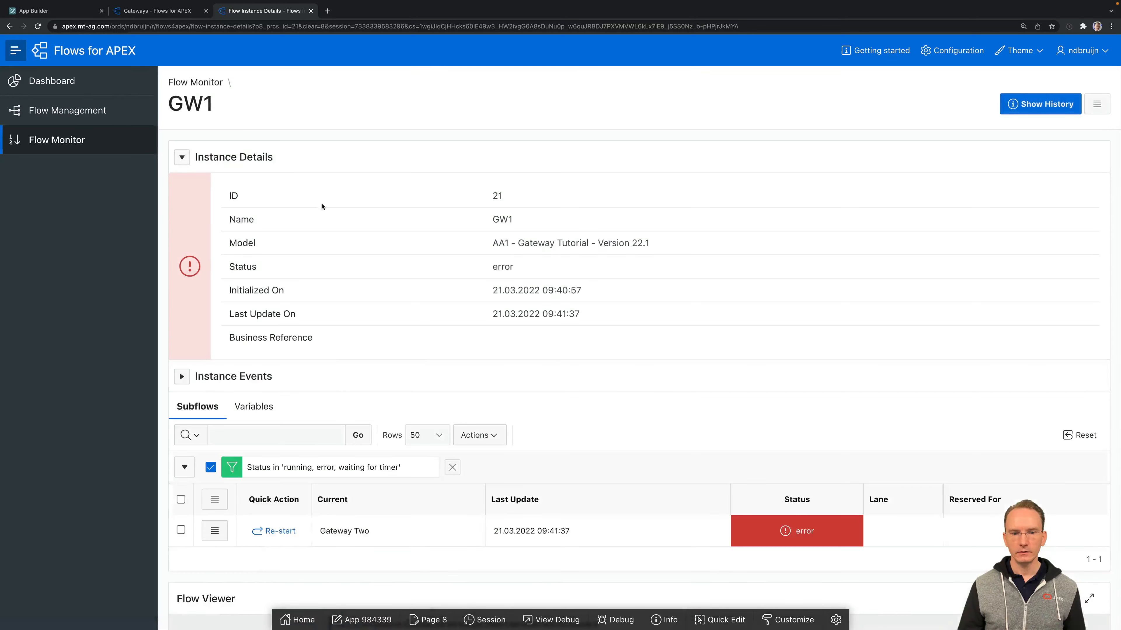
click(181, 157)
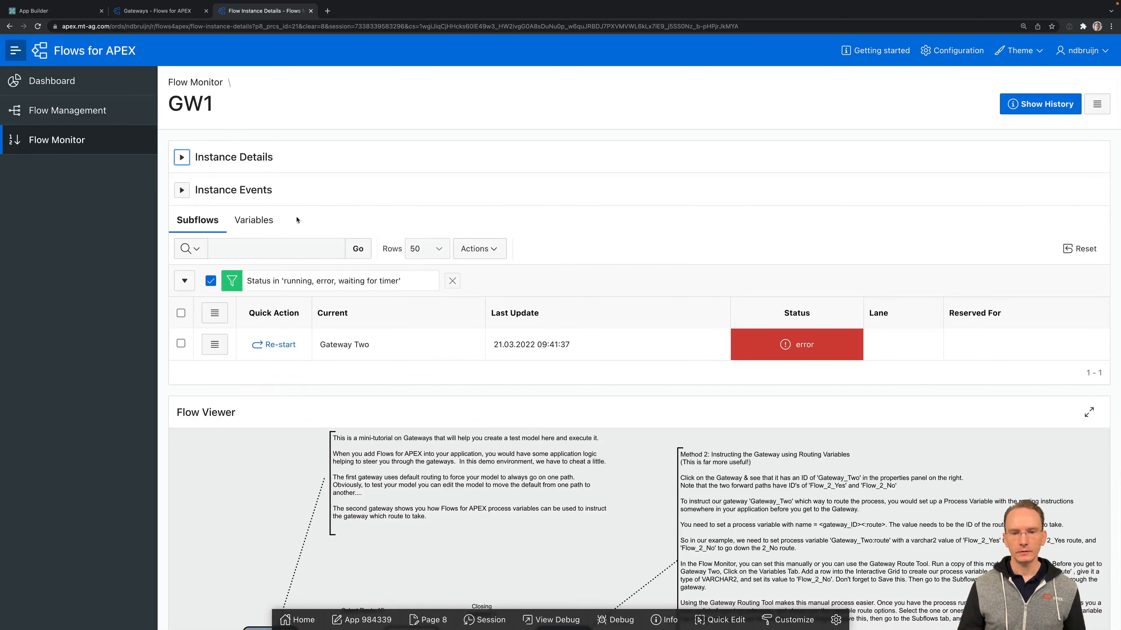
scroll(548, 323, down, 7)
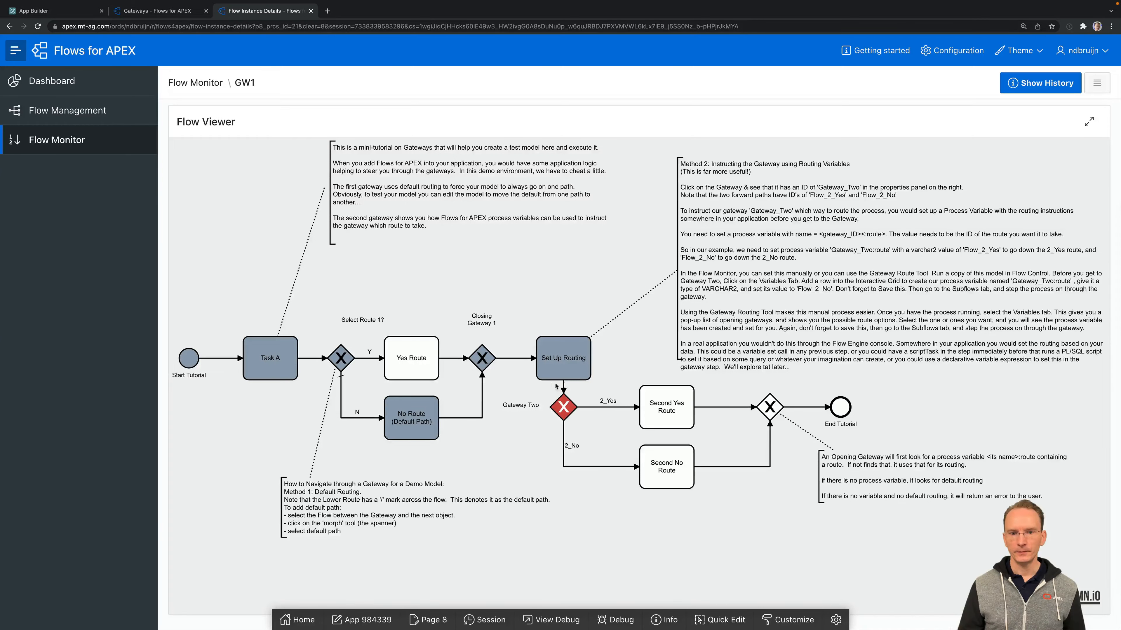
scroll(553, 383, up, 8)
scroll(554, 383, down, 5)
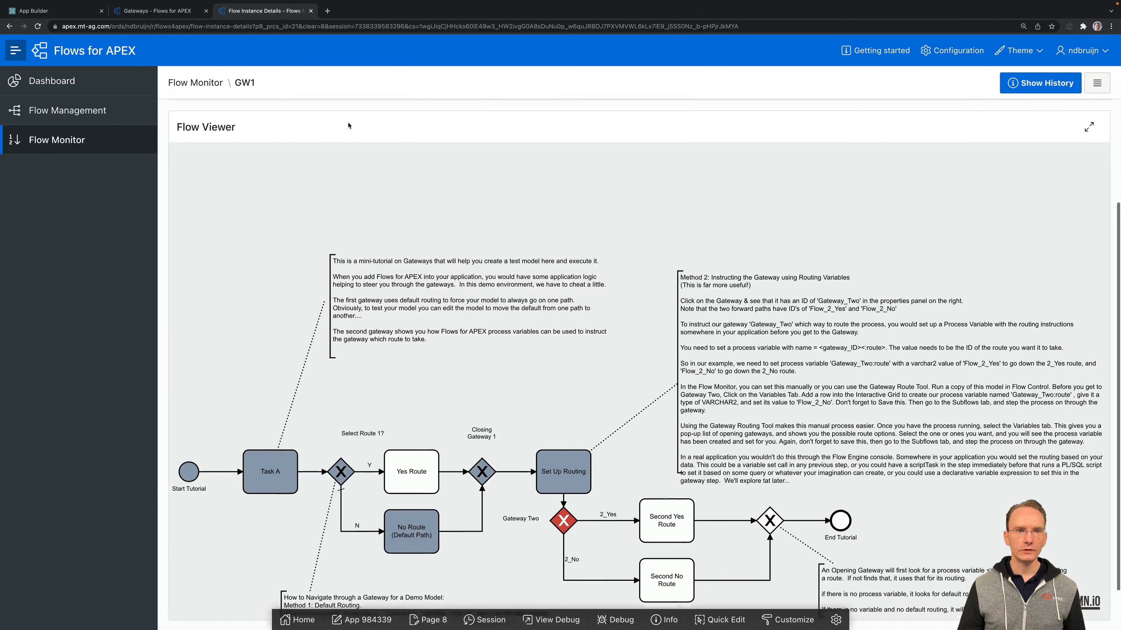
- Add a gateway route variable to GW1 for Gateway Two (Gateway_Two) with the 2_No connection
scroll(348, 124, up, 5)
click(263, 229)
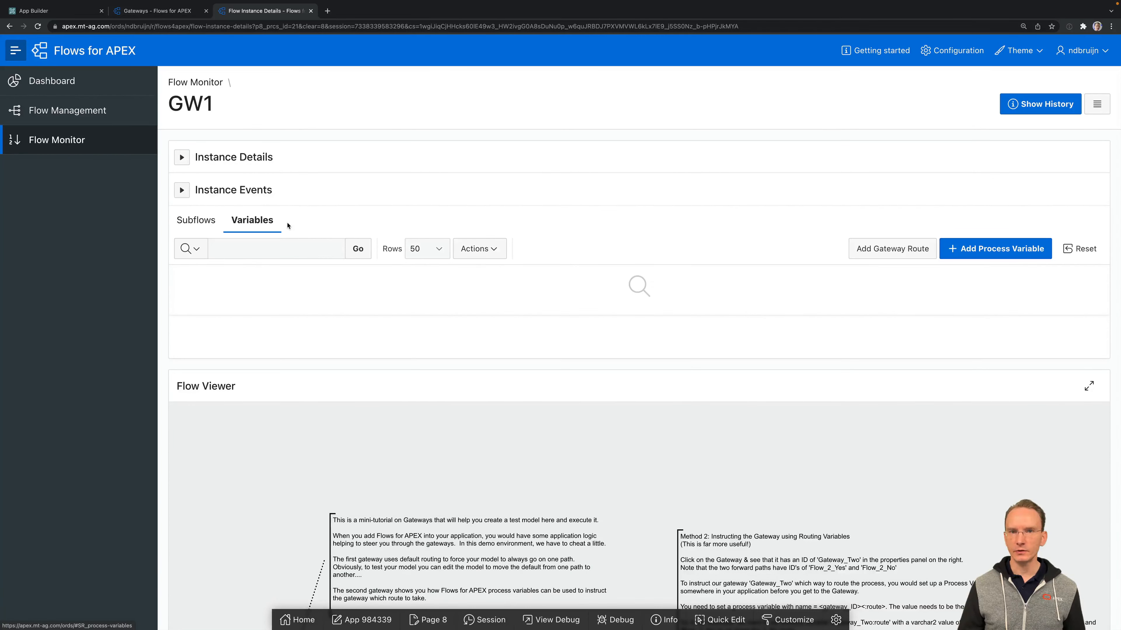
scroll(705, 247, down, 1)
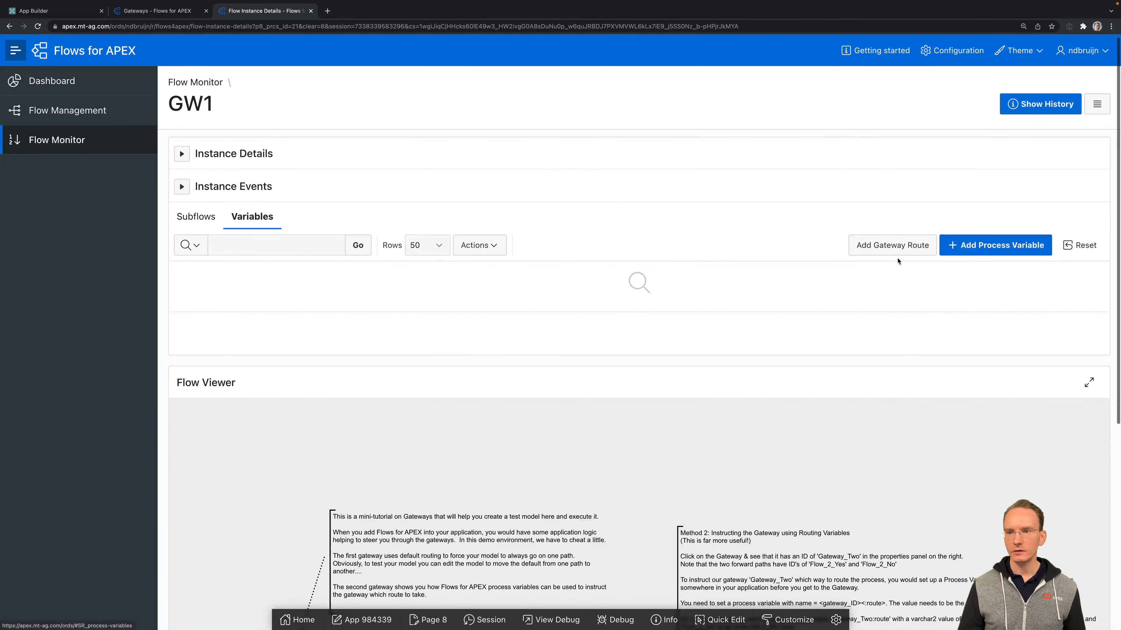
click(881, 246)
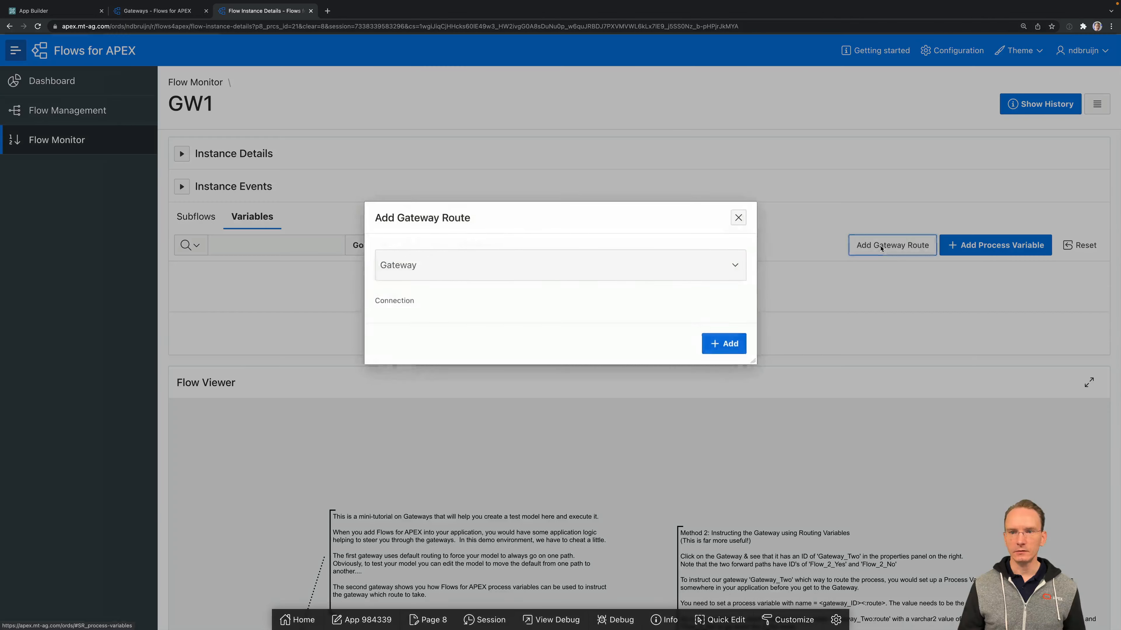
click(496, 264)
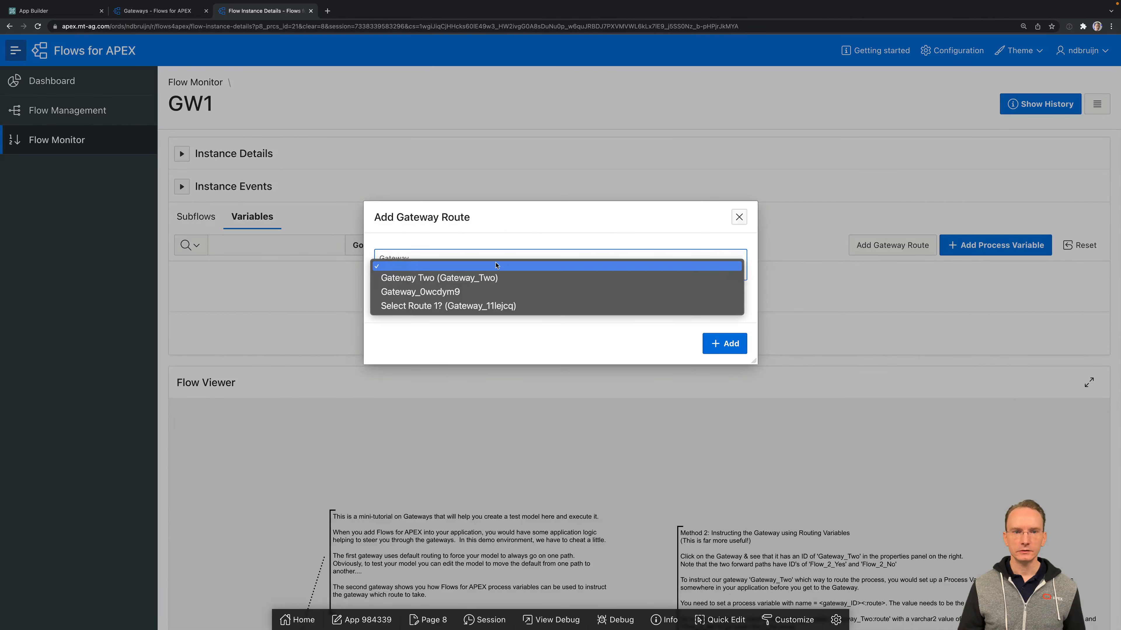
click(426, 279)
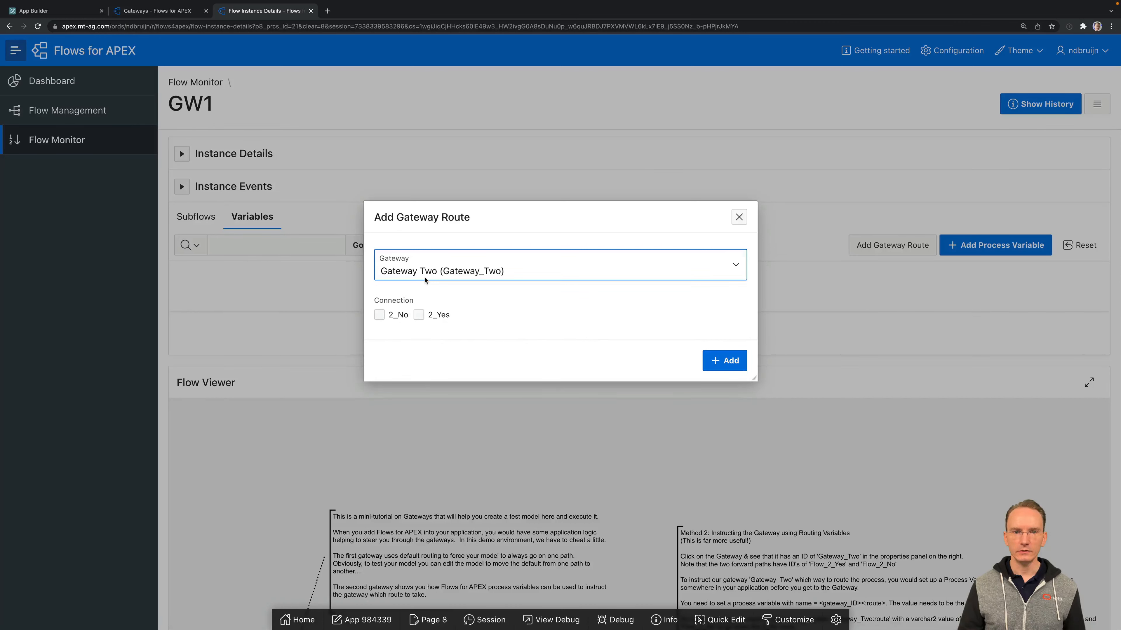
click(378, 315)
click(709, 360)
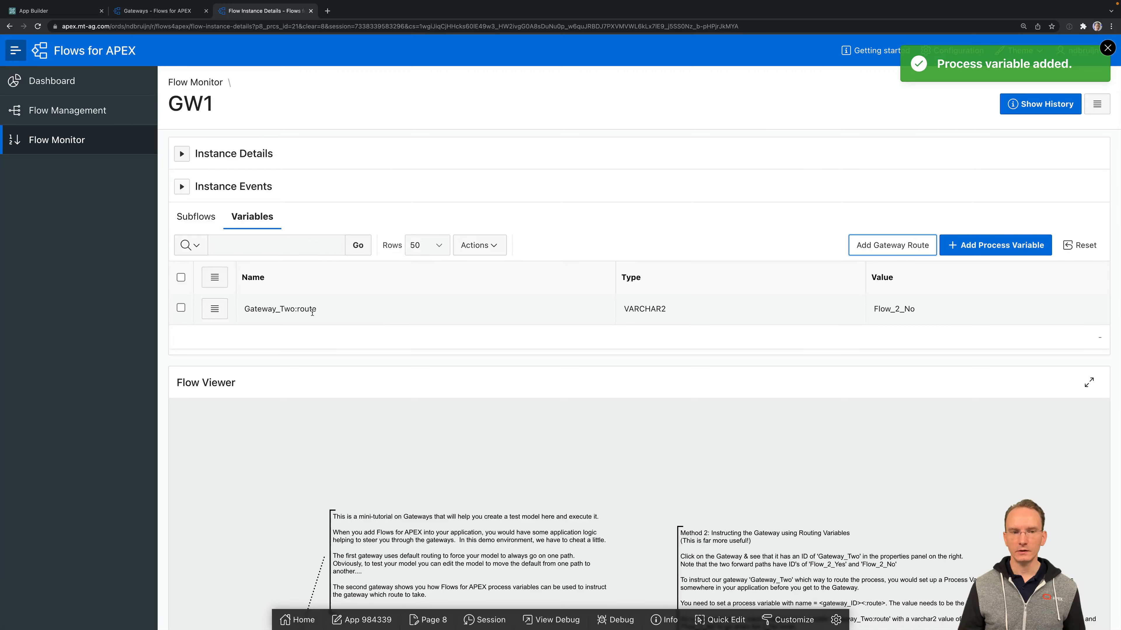
- Restart the GW1 subflow at Gateway Two and check which path it takes in the flow diagram
scroll(521, 322, down, 6)
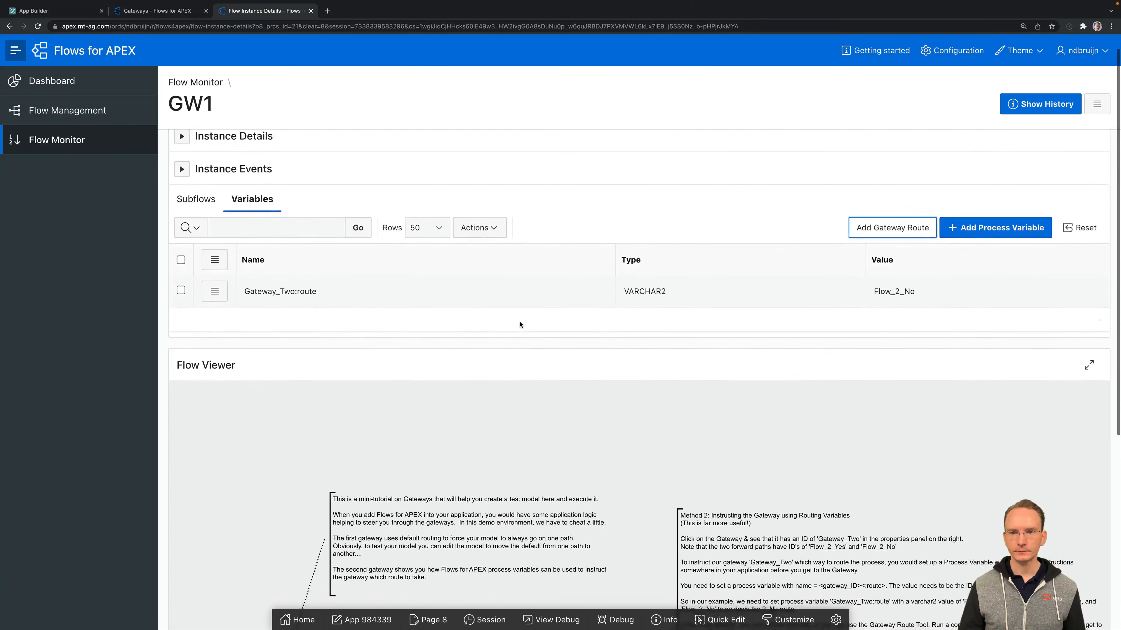
scroll(520, 324, down, 1)
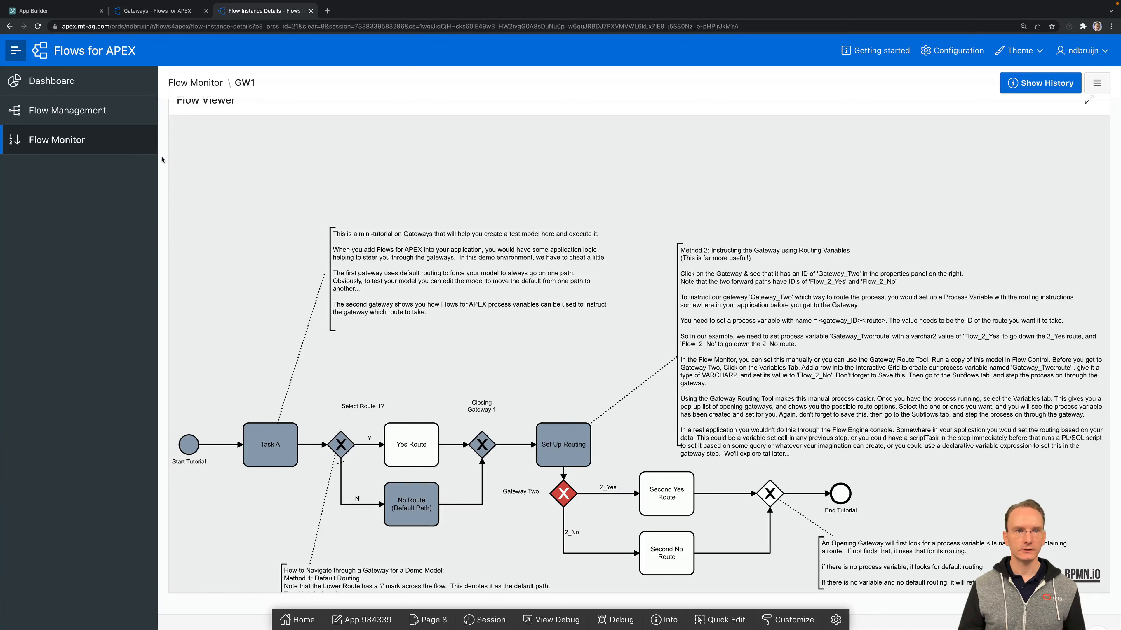
scroll(163, 156, up, 4)
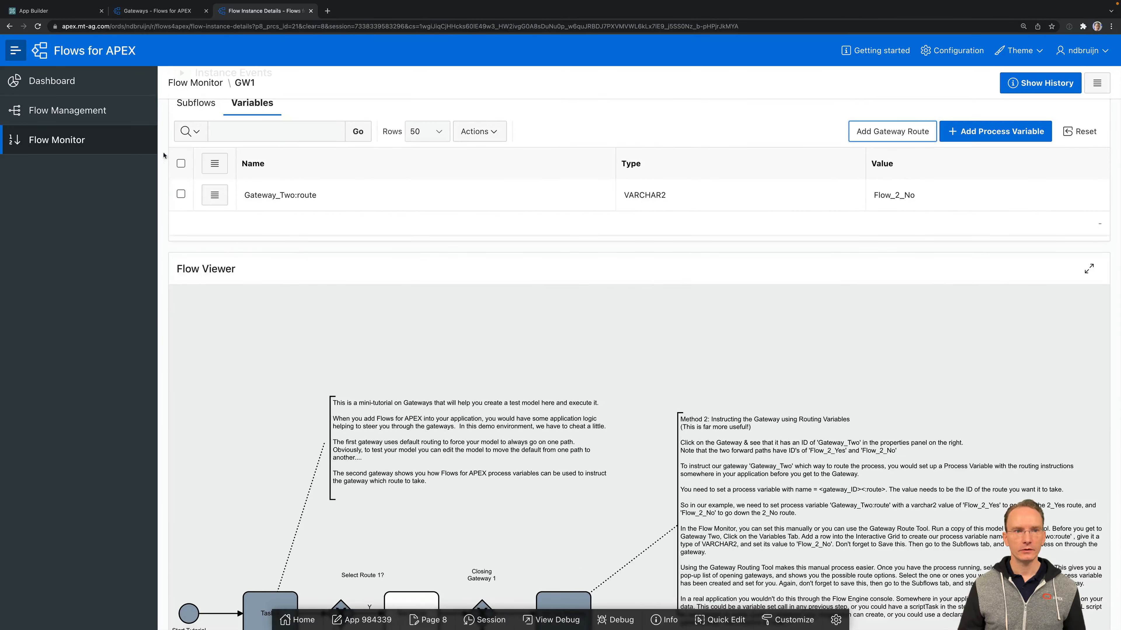
click(196, 104)
click(267, 225)
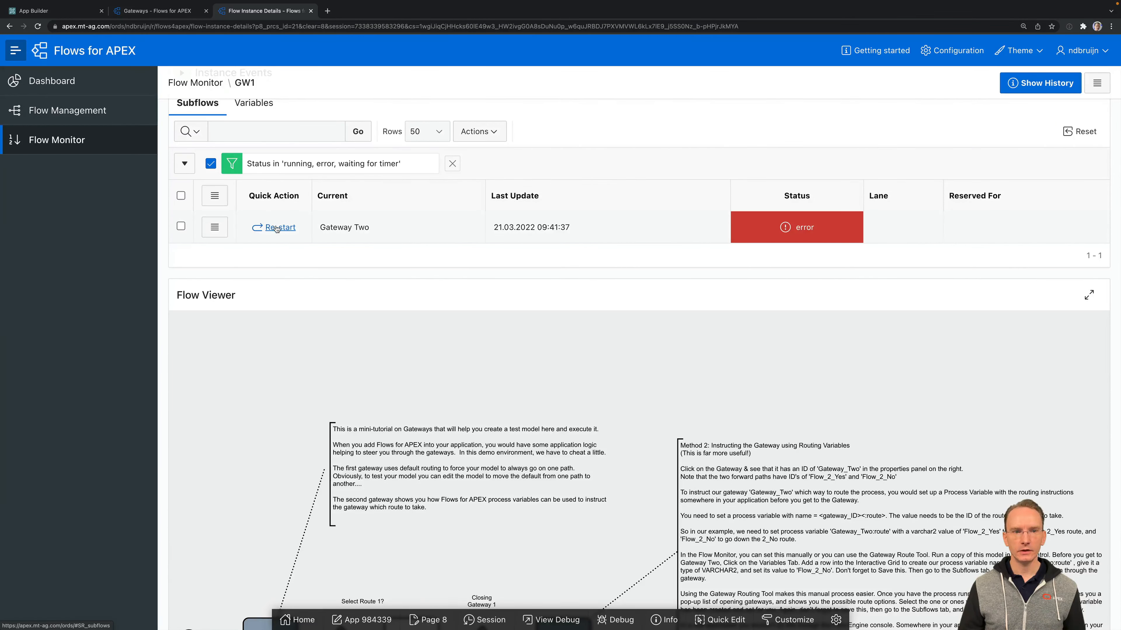
click(672, 436)
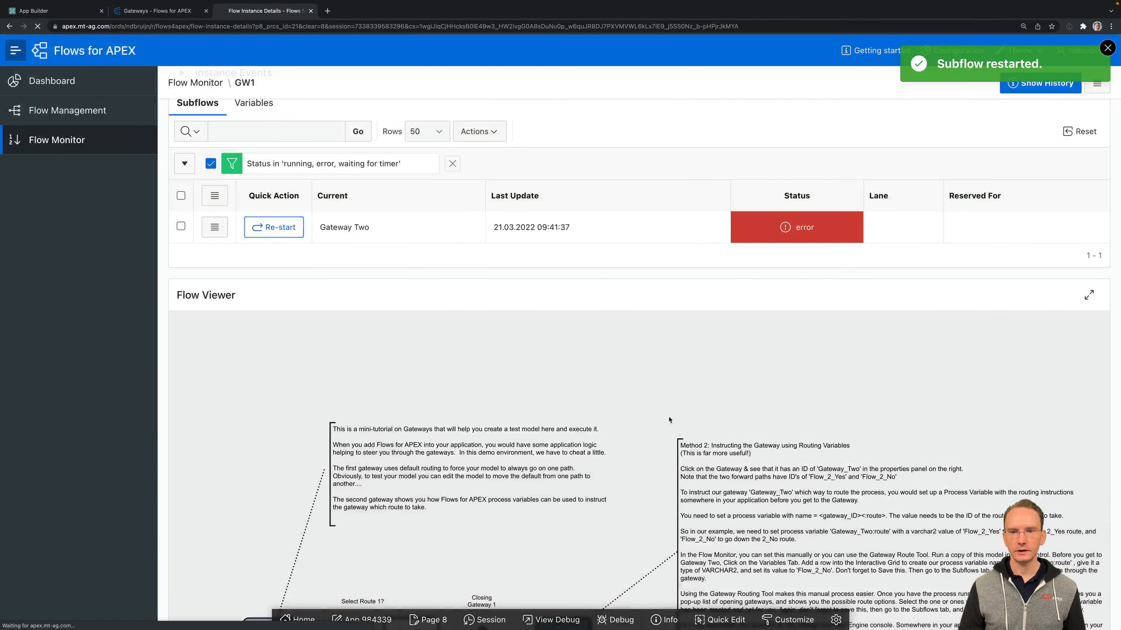
scroll(683, 352, down, 9)
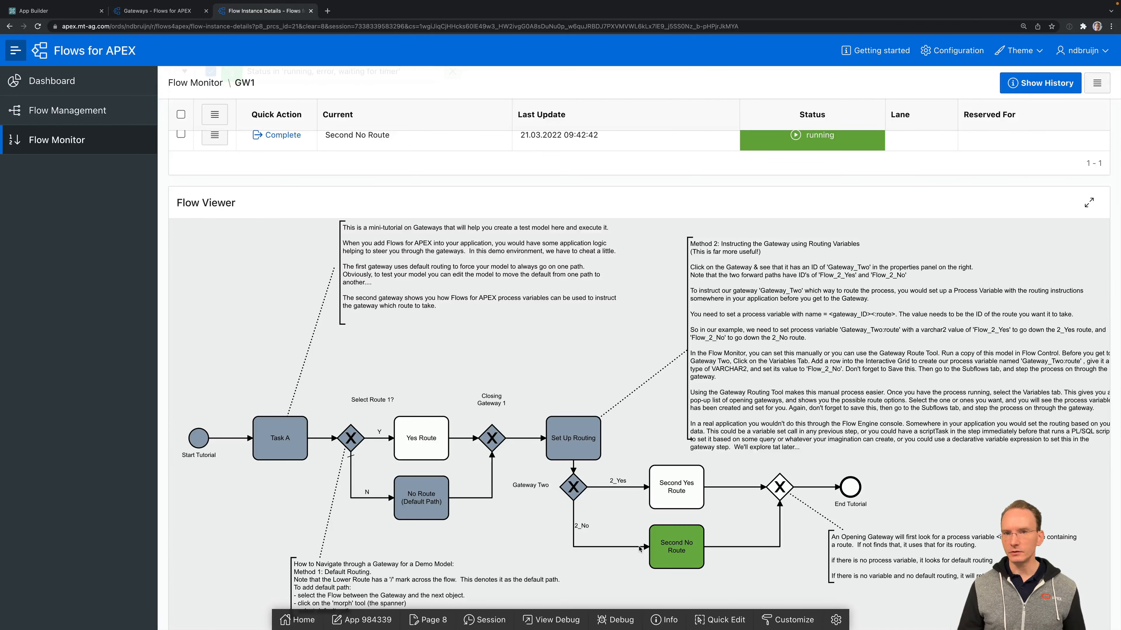
scroll(565, 218, down, 2)
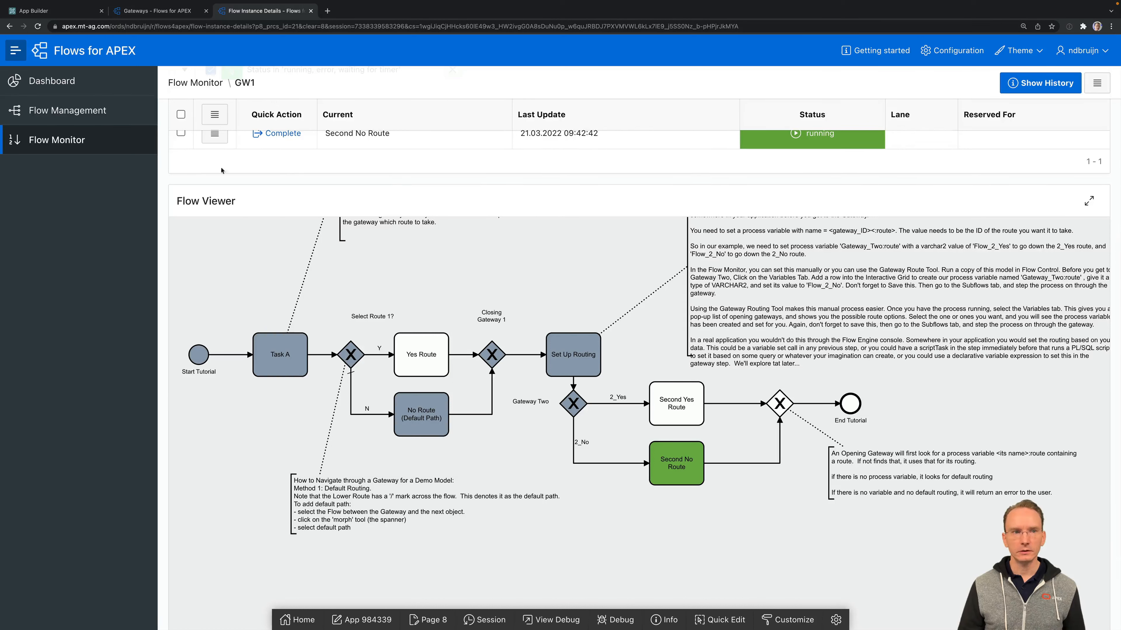
- Open the AA1 - Gateway Tutorial model, version 22.1, in the Flow Modeler
click(62, 111)
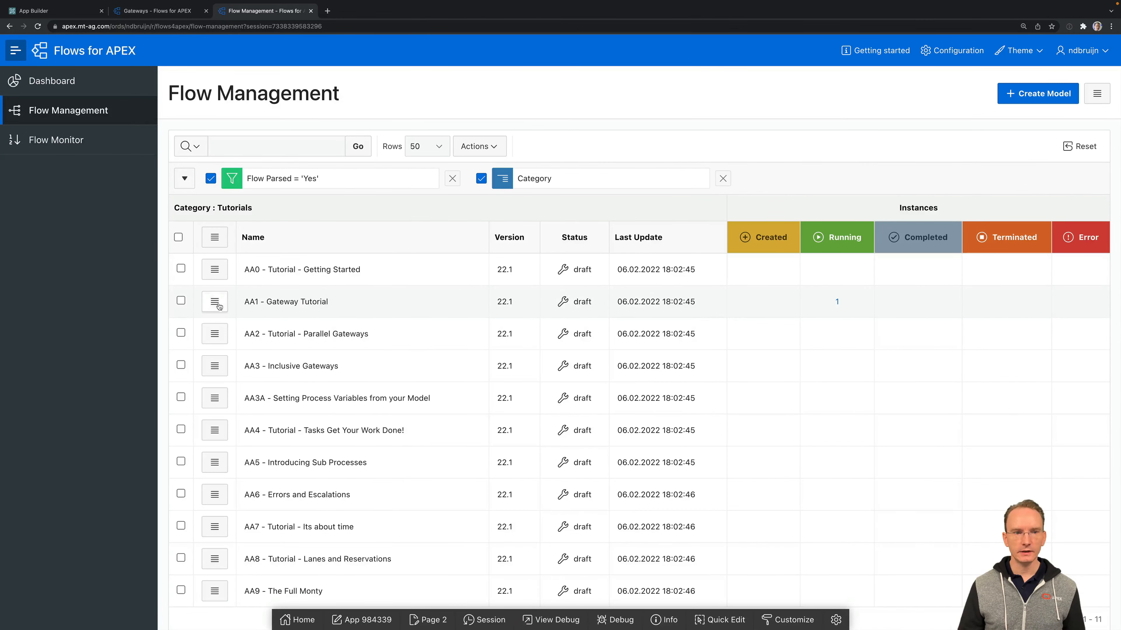
click(209, 302)
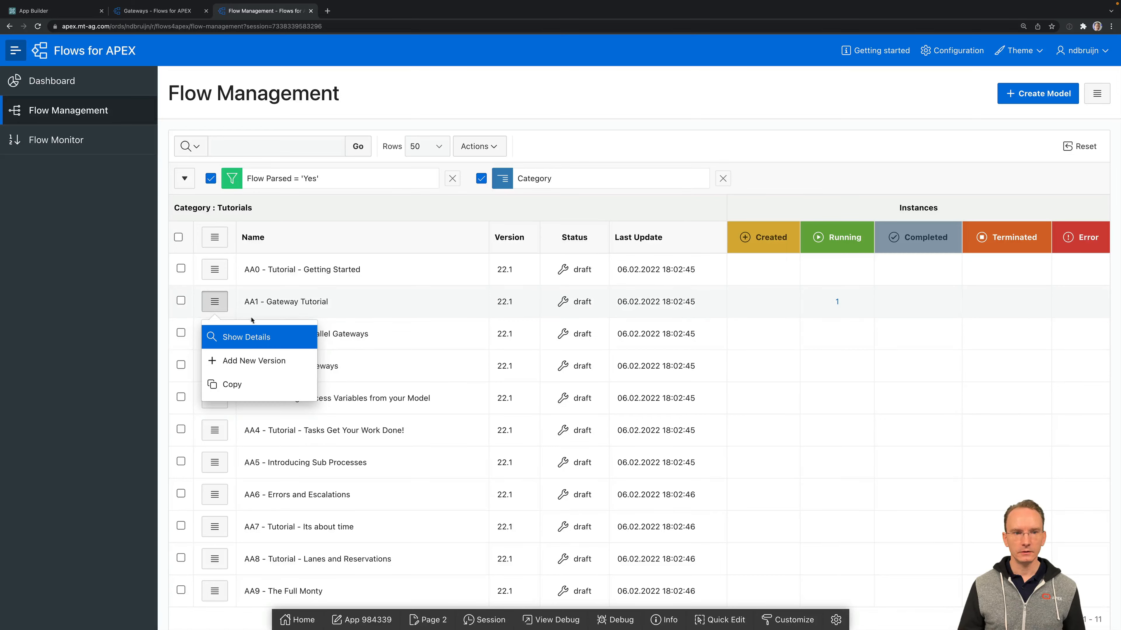
click(258, 336)
click(1050, 398)
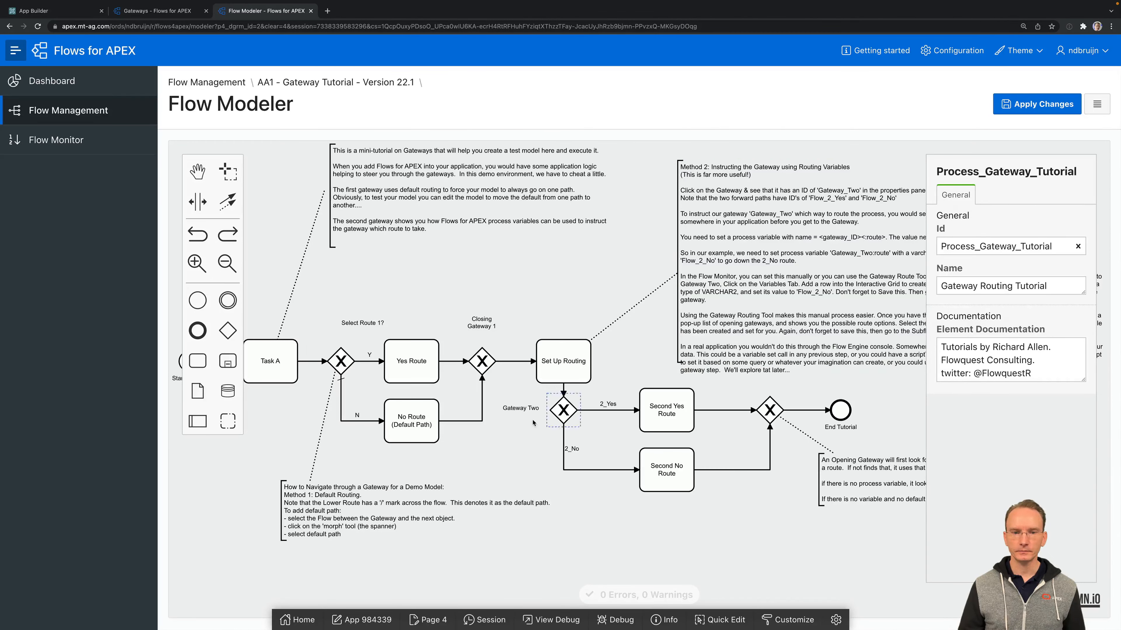
- Add a Before Split process variable to Gateway Two and review the available expression types for it
click(563, 413)
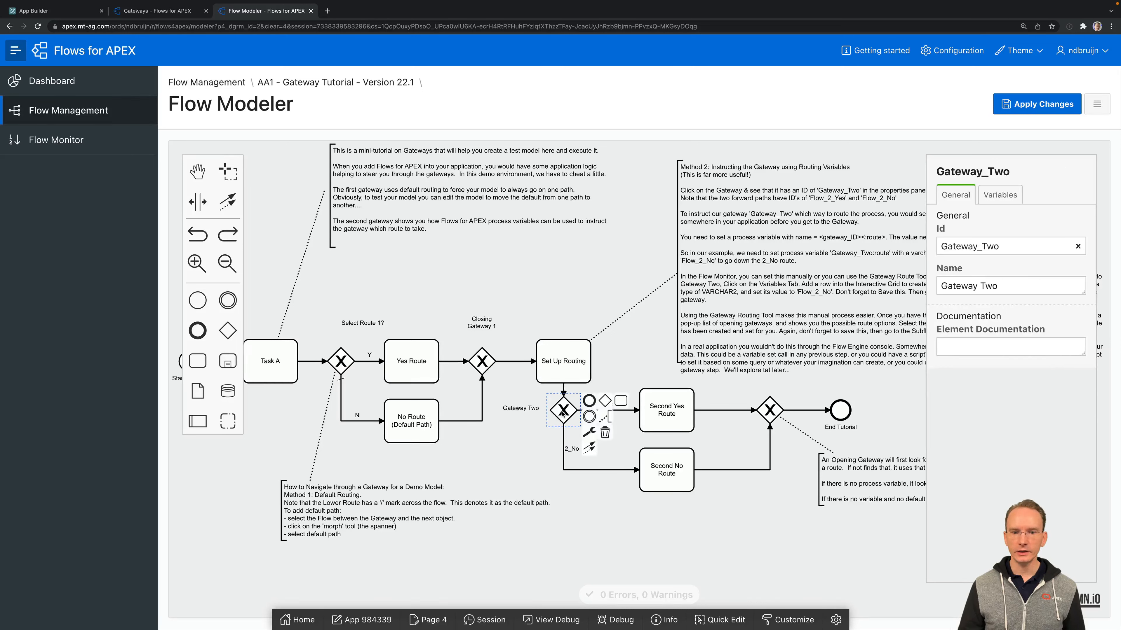
click(999, 196)
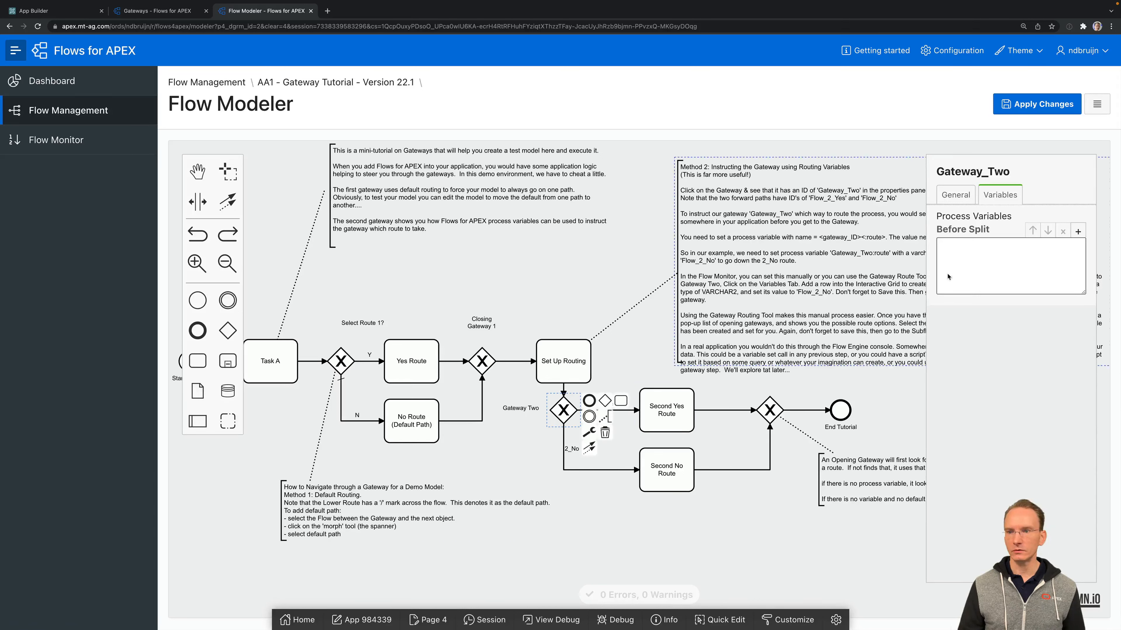
click(1078, 231)
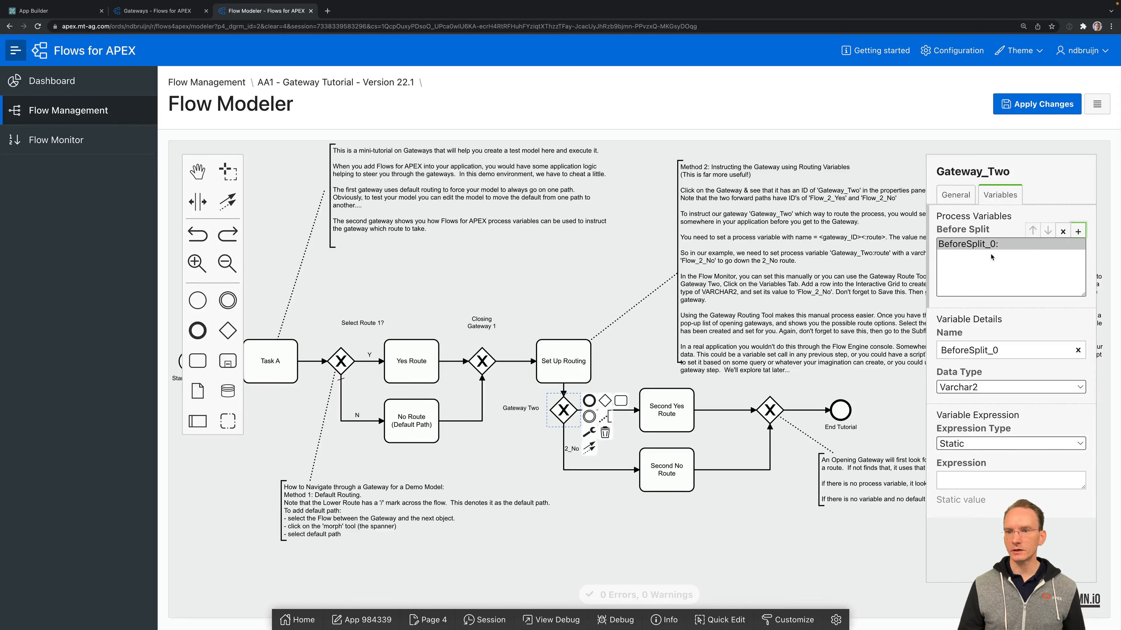
double_click(1018, 348)
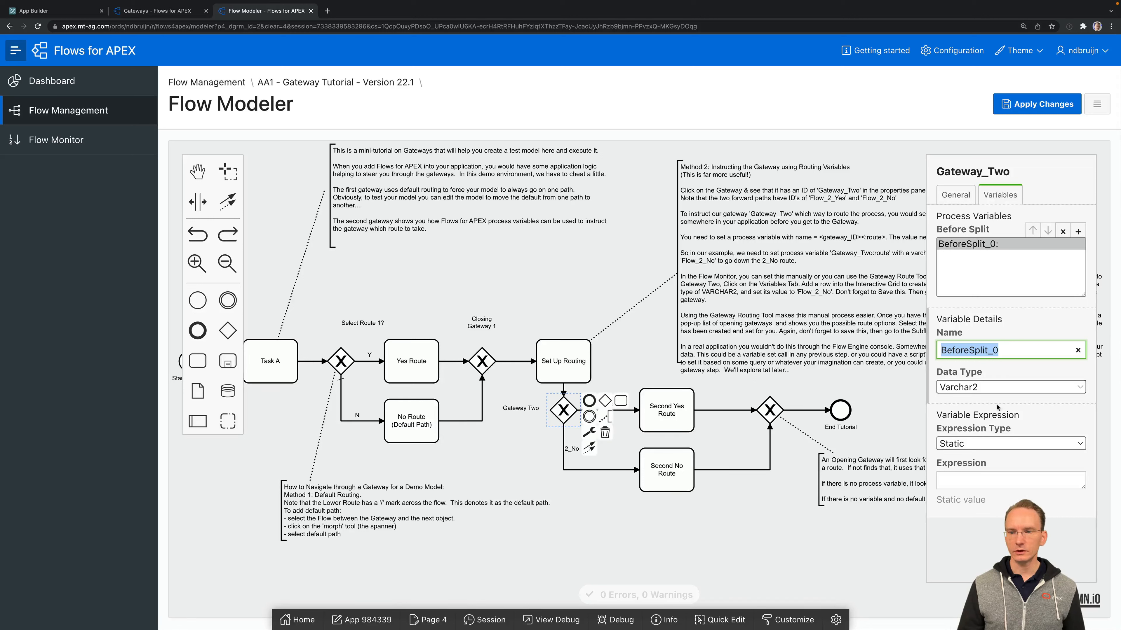
click(981, 444)
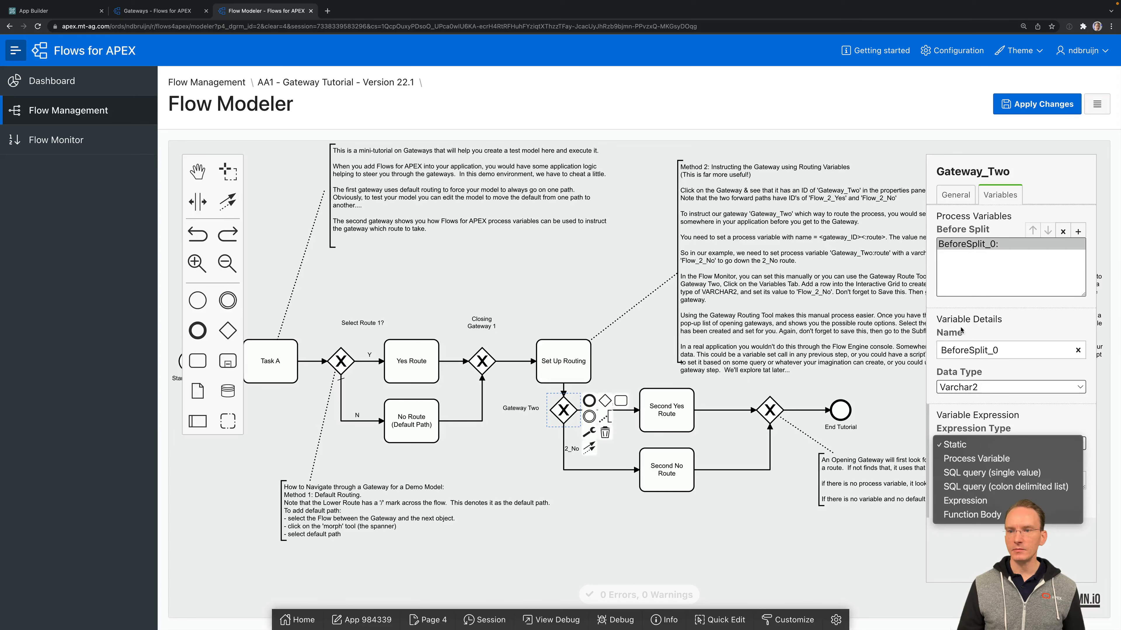
- Leave the modeler and show the process variables of instance GW1 in the Flow Monitor
click(57, 140)
click(56, 141)
click(585, 216)
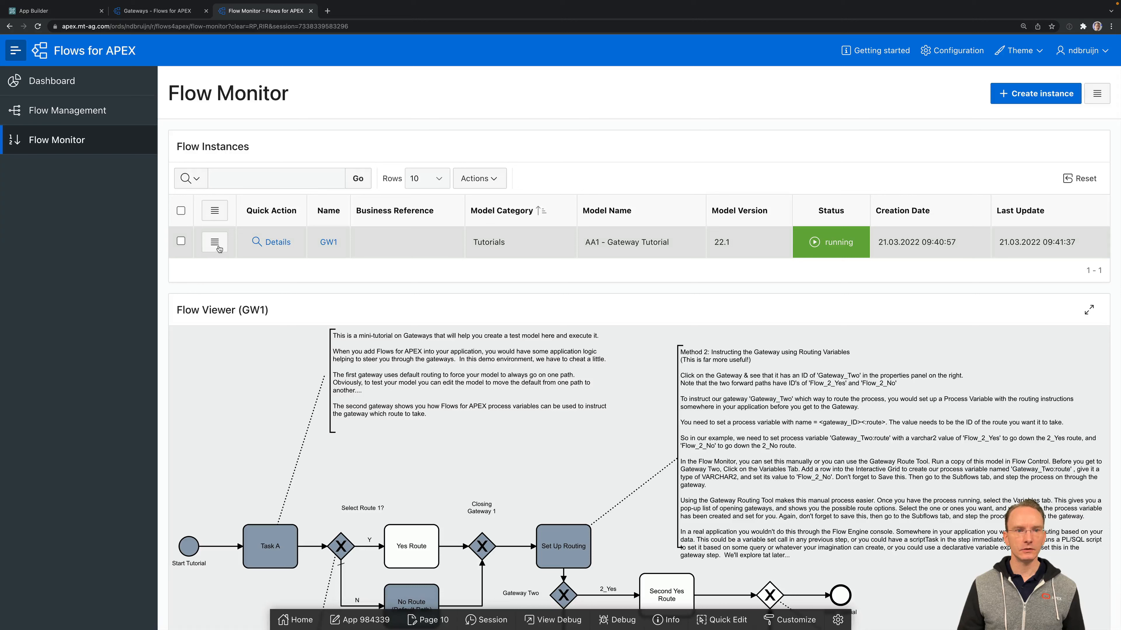
click(270, 242)
click(254, 407)
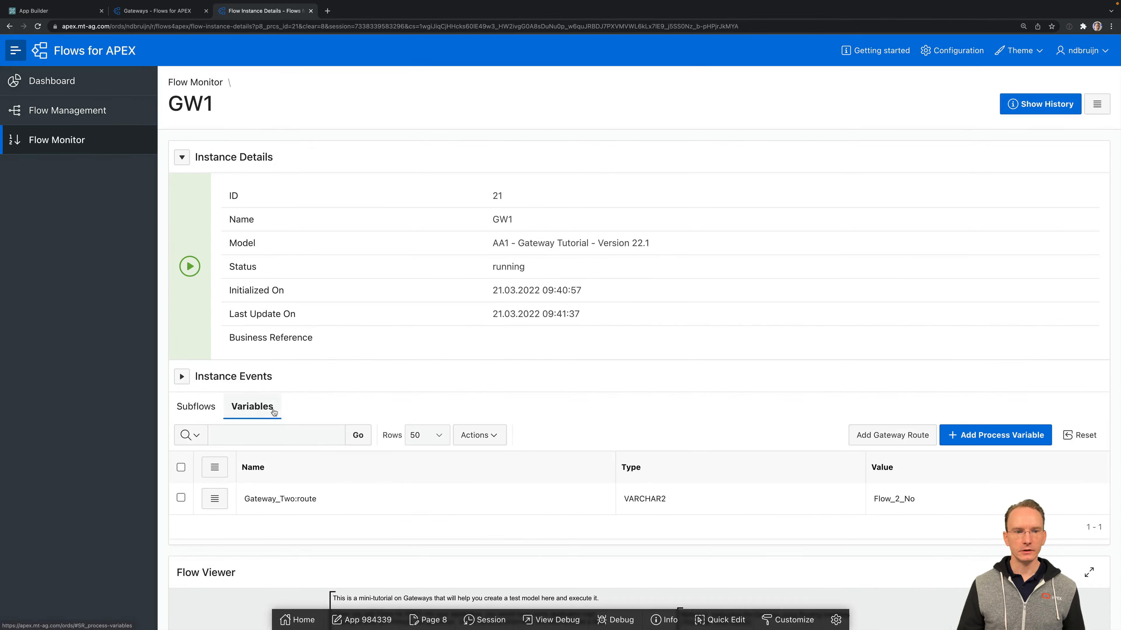
- Examine the name and value of the Gateway_Two:route variable and the corresponding path in the flow diagram
scroll(424, 414, down, 3)
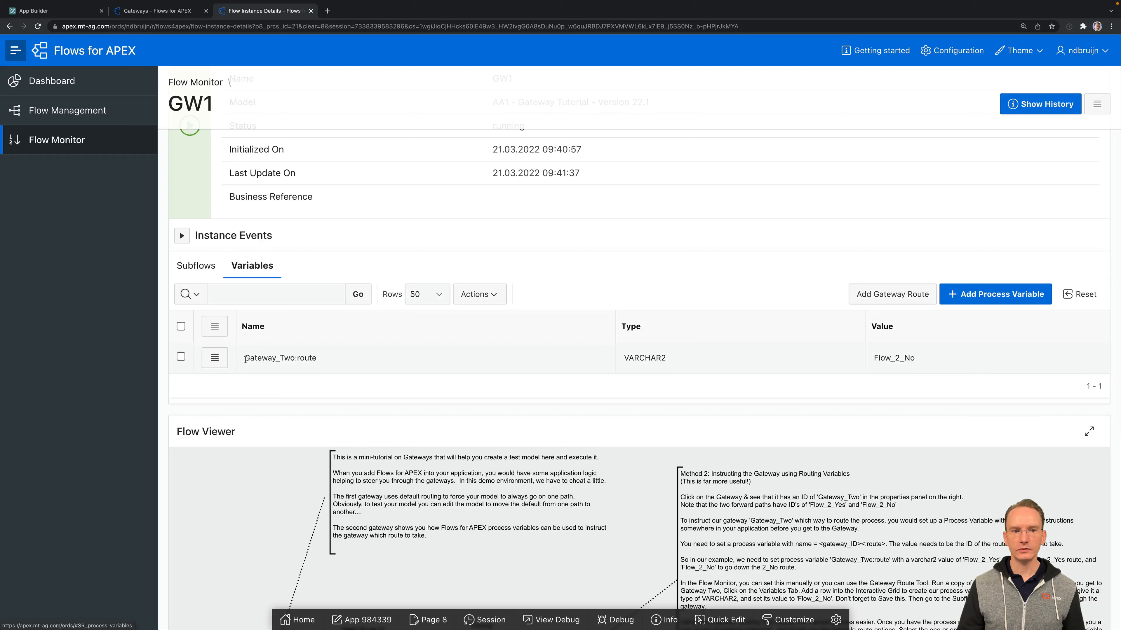
drag(244, 357, 336, 358)
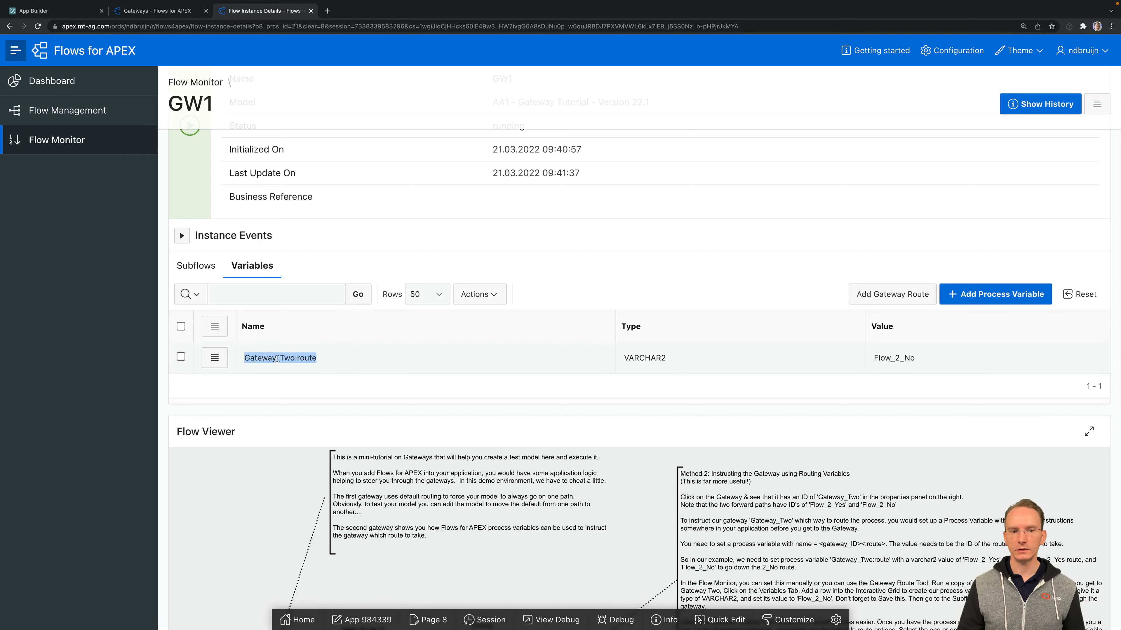
click(247, 359)
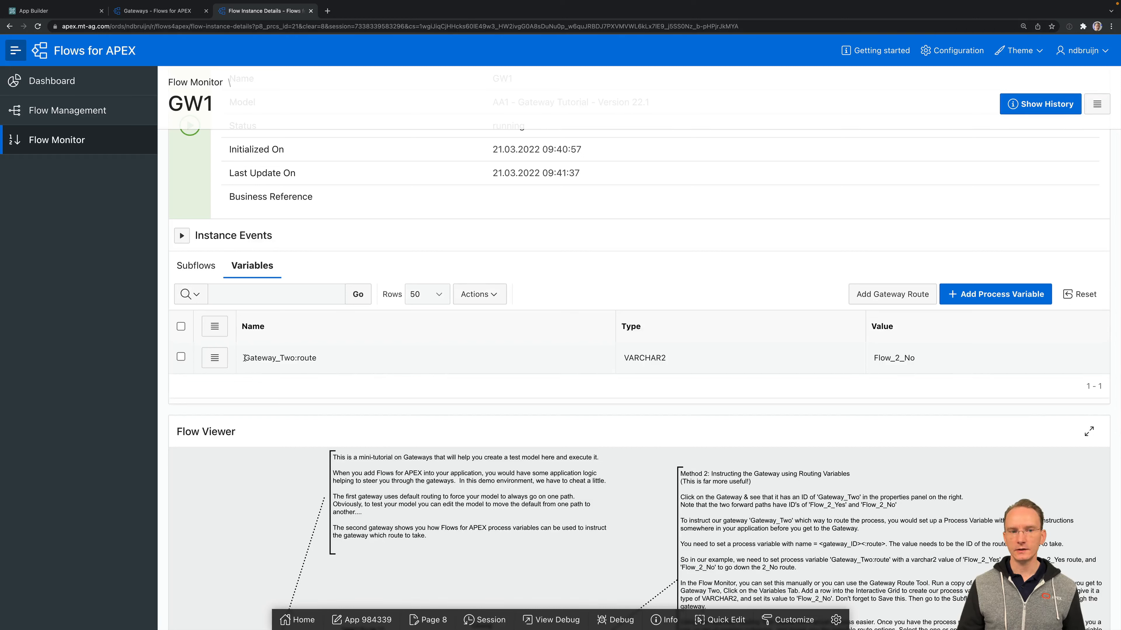
drag(244, 358, 293, 358)
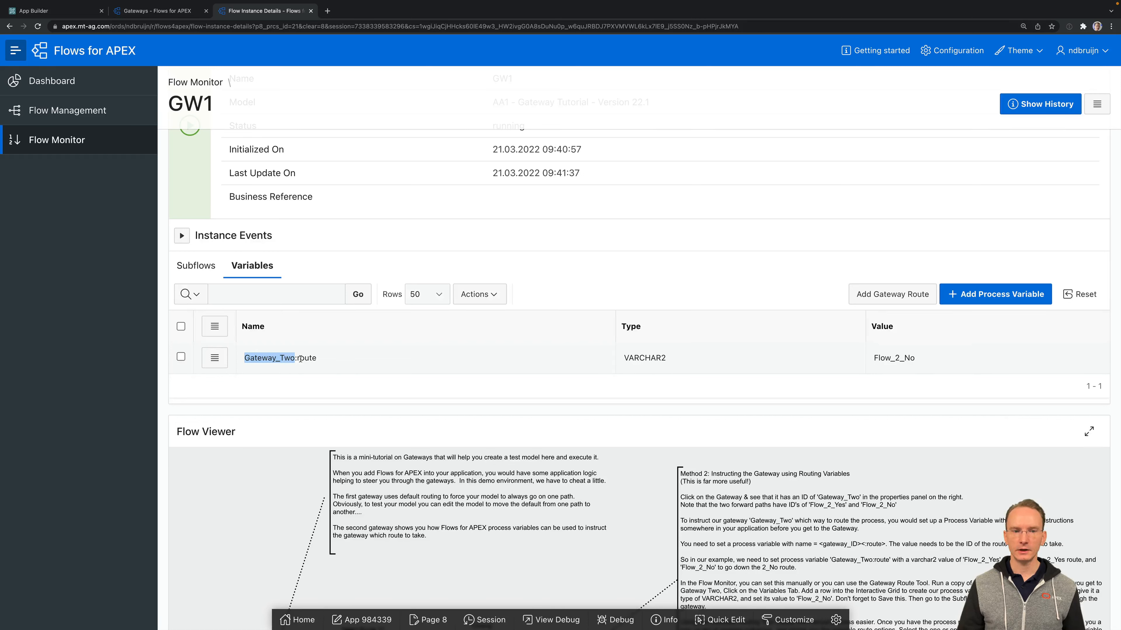
drag(297, 359, 327, 360)
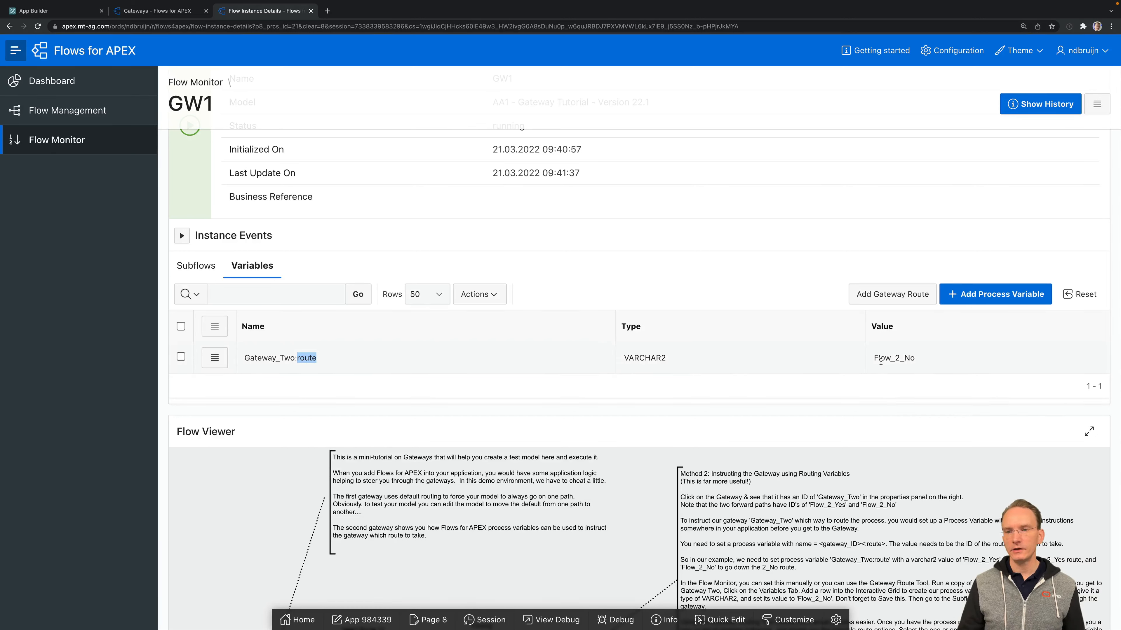
drag(873, 358, 931, 359)
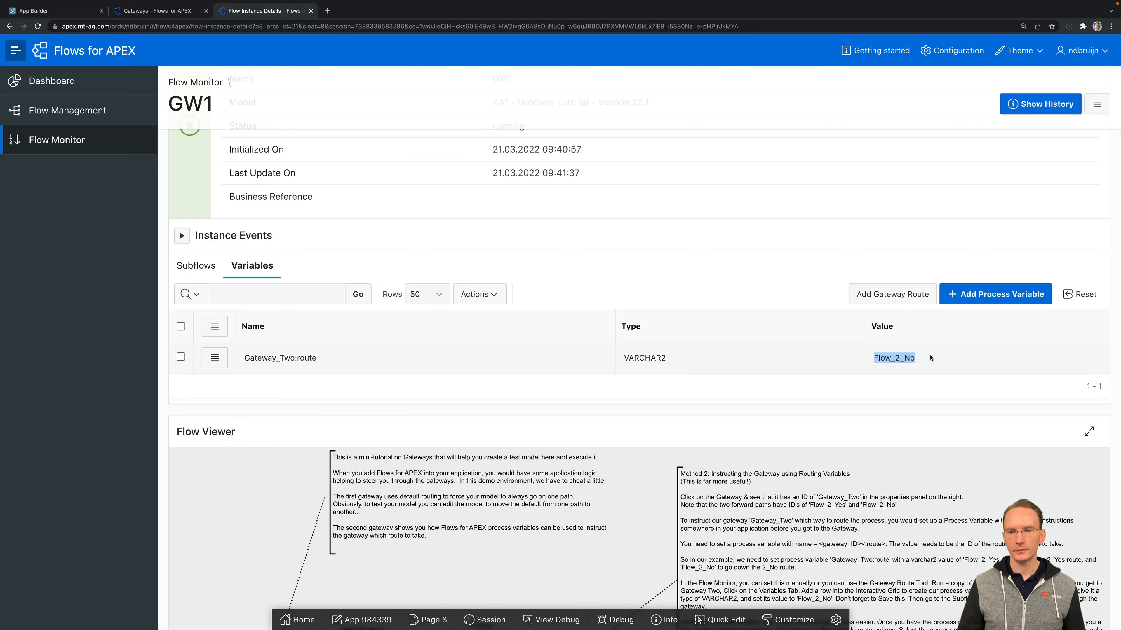
scroll(723, 372, down, 1)
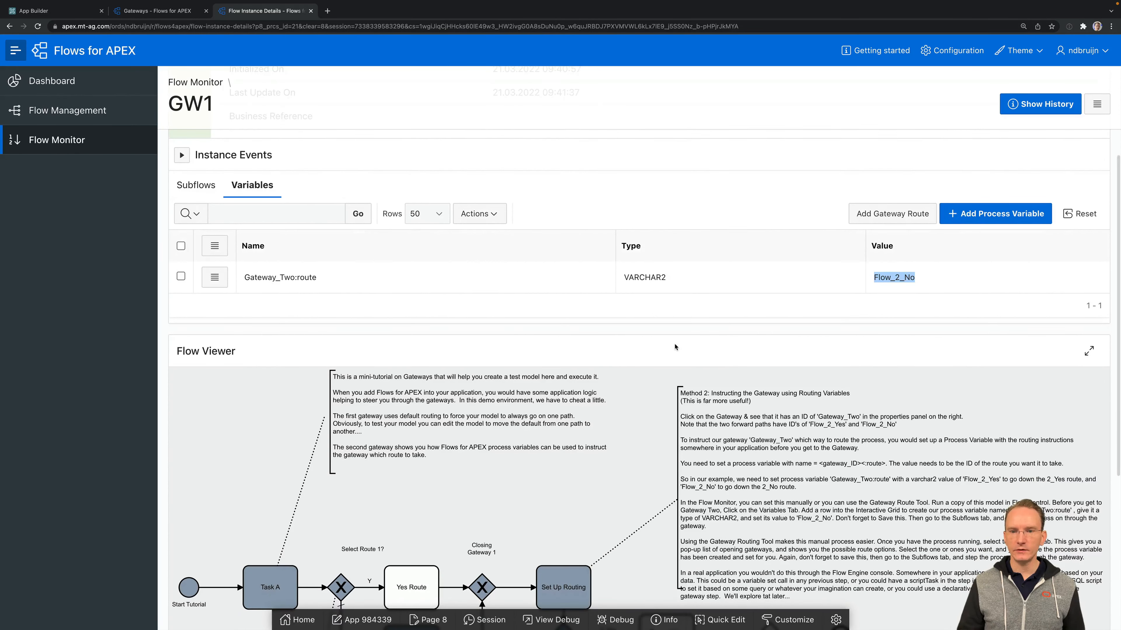
scroll(722, 370, down, 3)
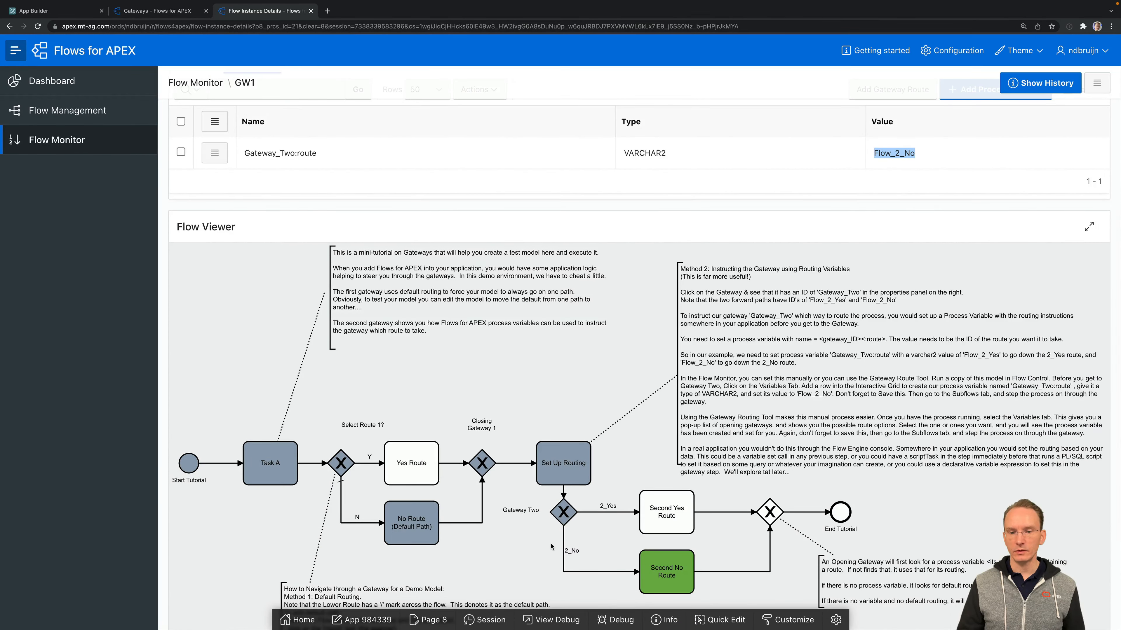